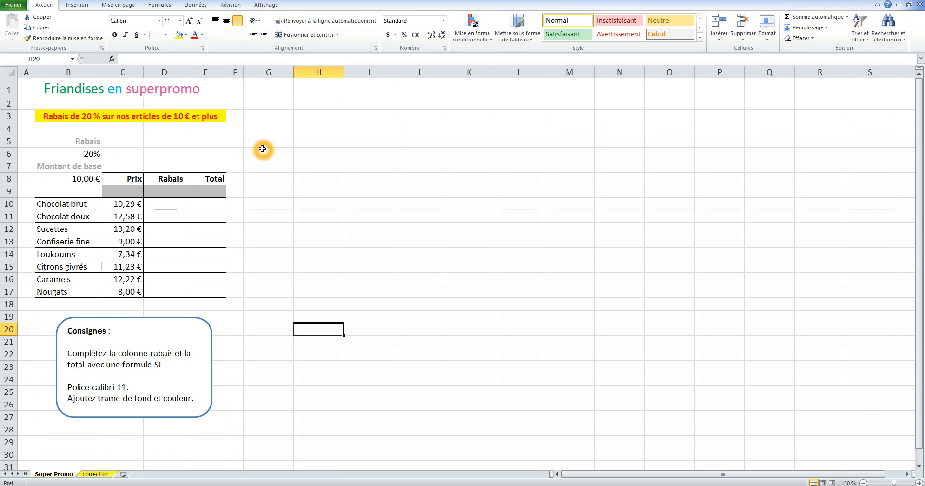
- Examine the sheet's title, the promotion banner, the discount rate in B6 and the base amount in B8
click(105, 88)
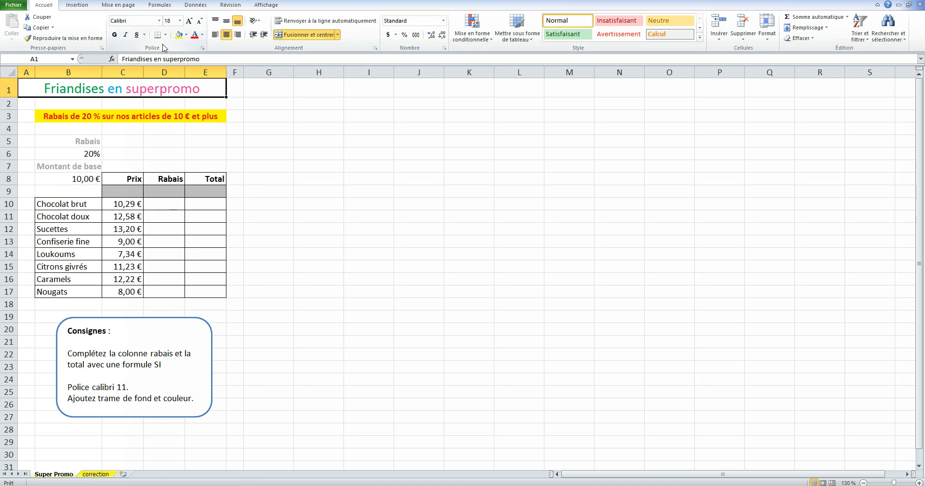
click(65, 93)
click(80, 115)
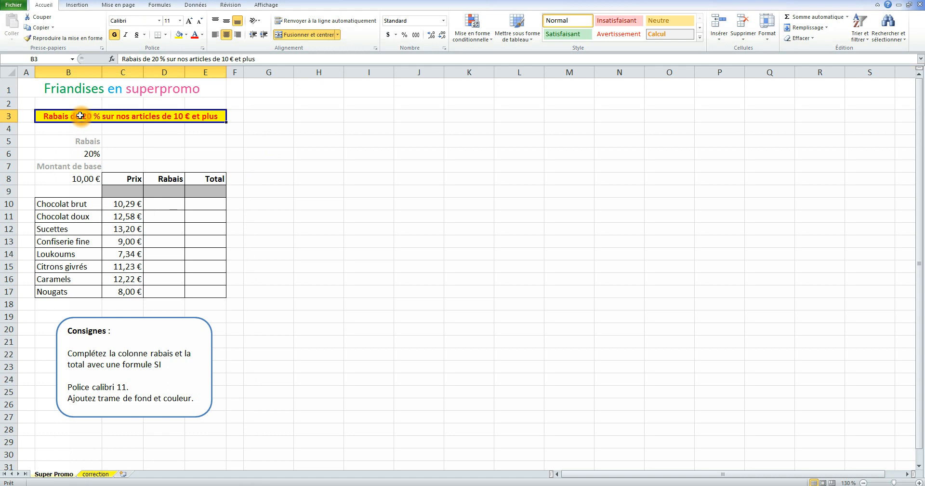
click(97, 142)
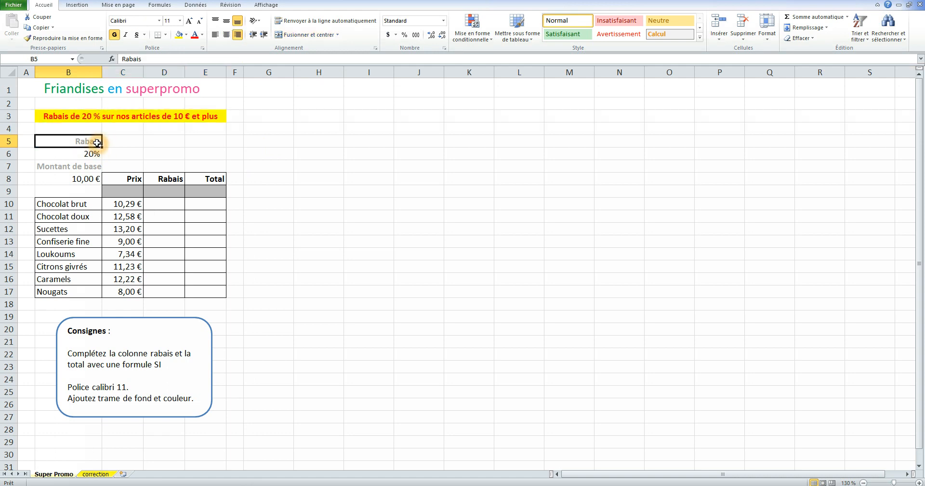
click(89, 155)
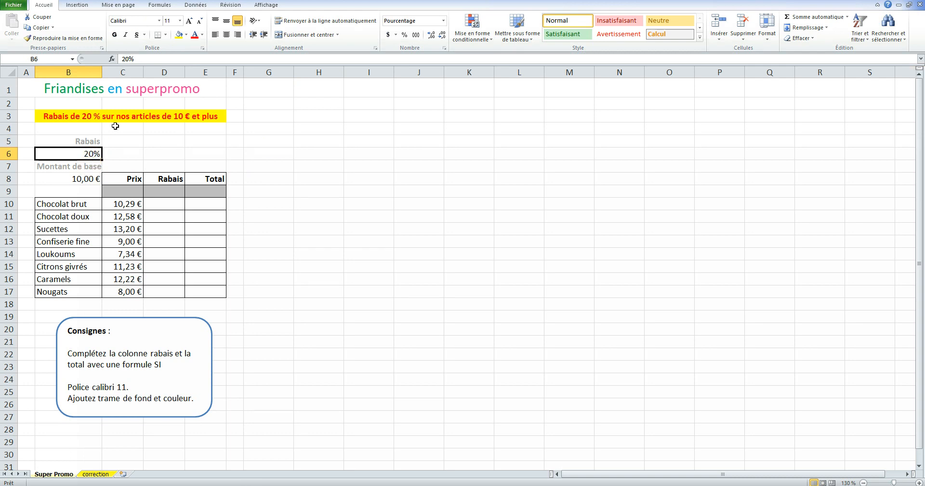
click(80, 156)
click(95, 156)
click(90, 155)
click(86, 155)
click(89, 154)
click(84, 179)
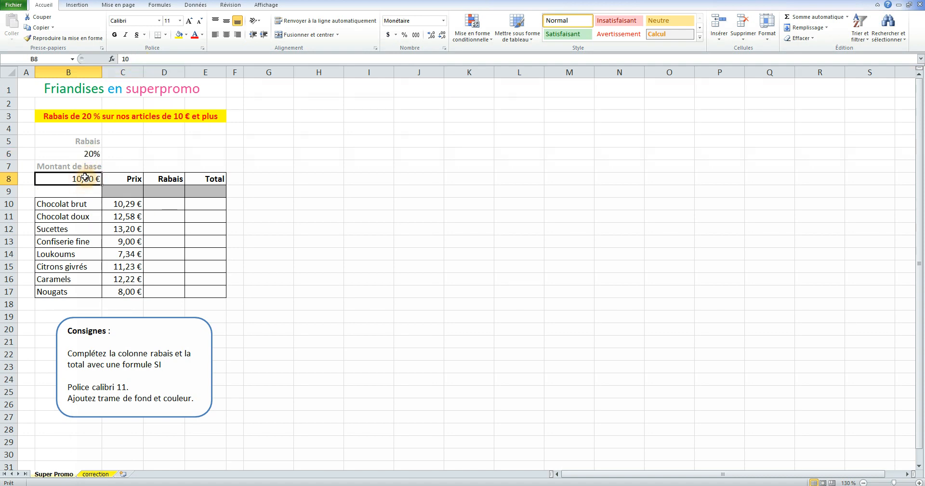
- Examine the price table's column headers, the article names, the prices in column C and the empty Rabais cell D10
click(126, 181)
click(160, 179)
click(77, 218)
click(72, 254)
click(73, 278)
click(130, 266)
click(129, 232)
click(129, 205)
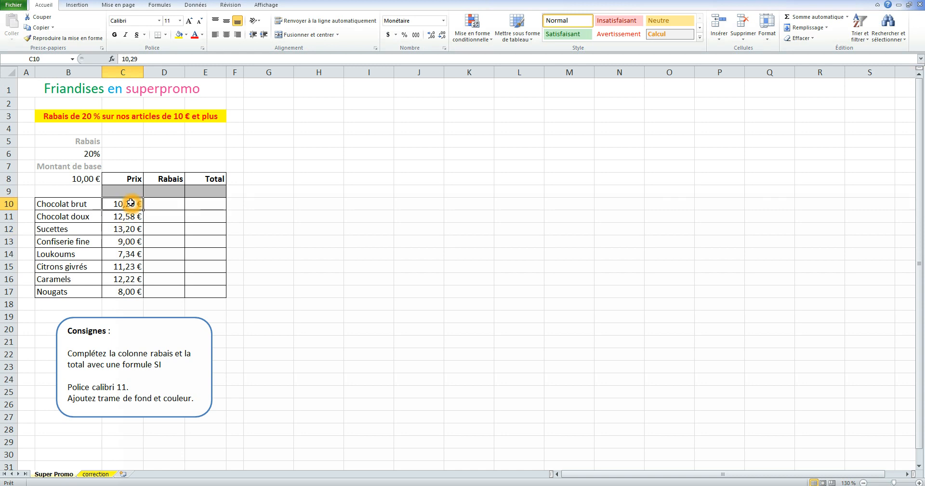
click(128, 241)
click(128, 279)
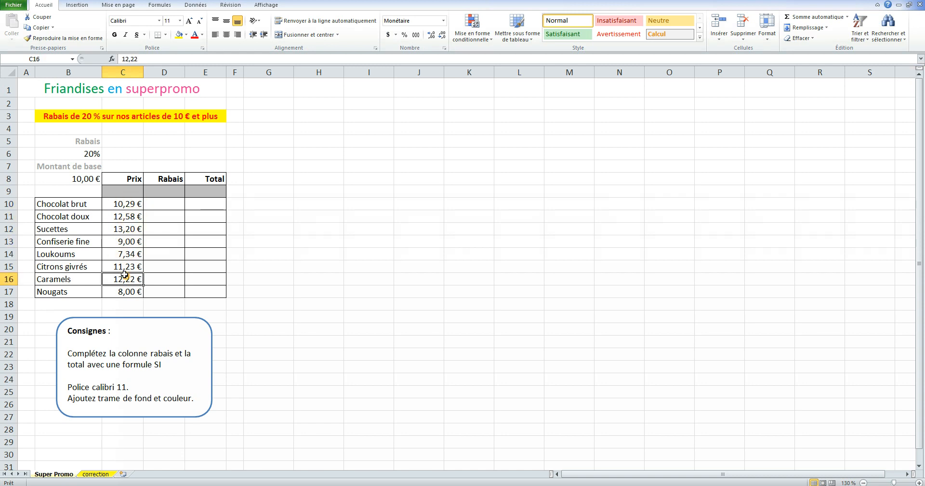
click(127, 194)
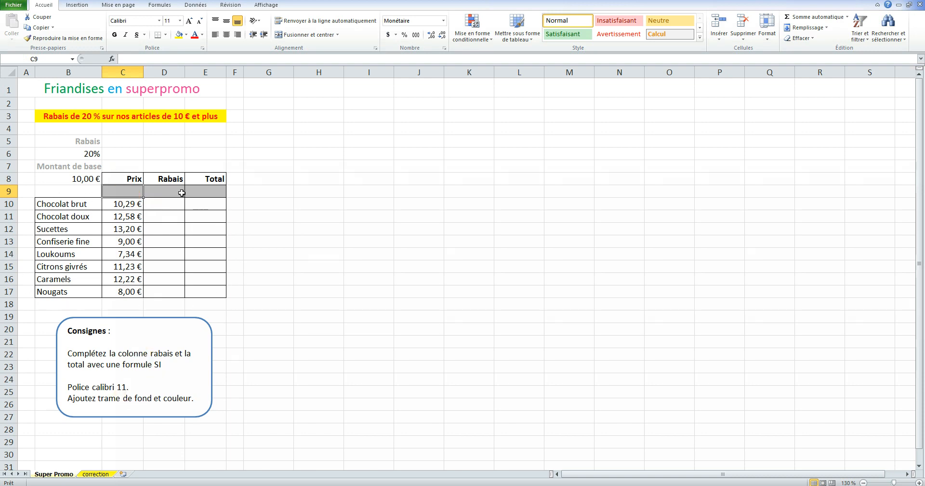
click(77, 204)
click(118, 202)
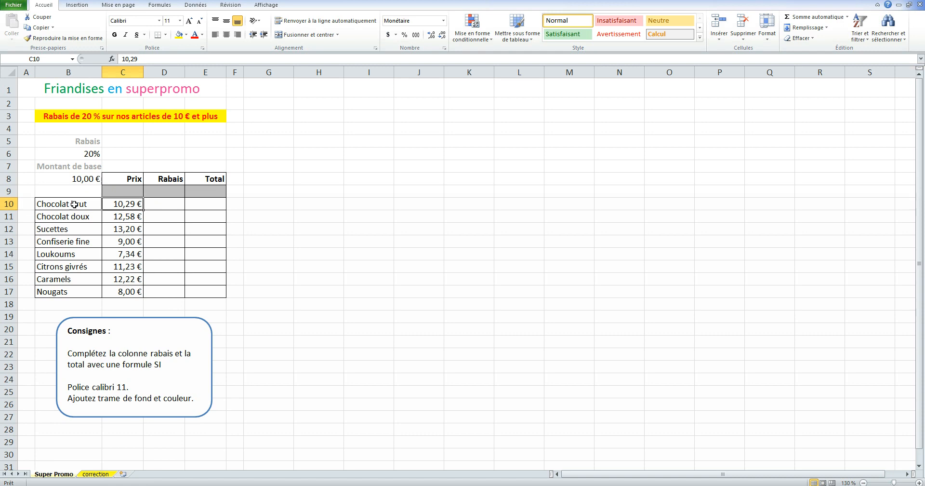
click(164, 204)
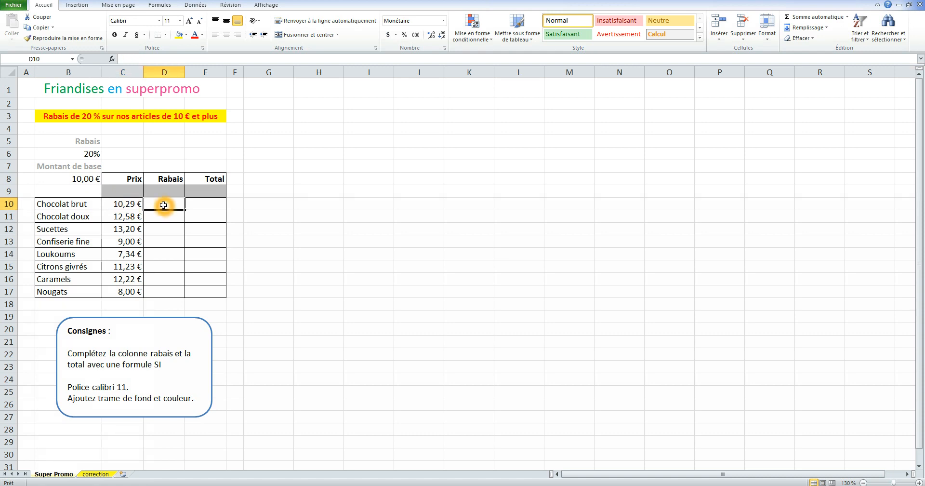
- Check the horizontal alignment of the Prix, Rabais and Total headers in row 8
click(129, 180)
click(238, 35)
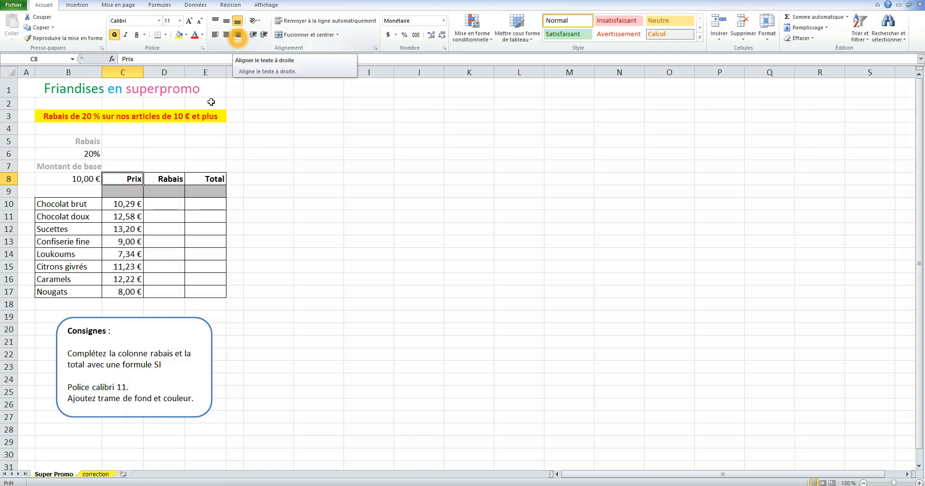
click(178, 180)
click(197, 179)
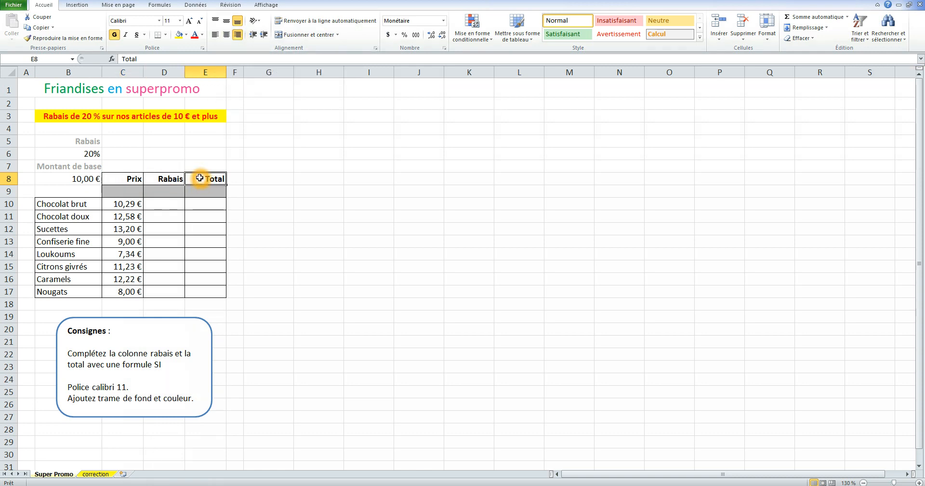
- Compare the article prices in C10:C17 with the discount rate in B6 and the base amount in B8
click(137, 204)
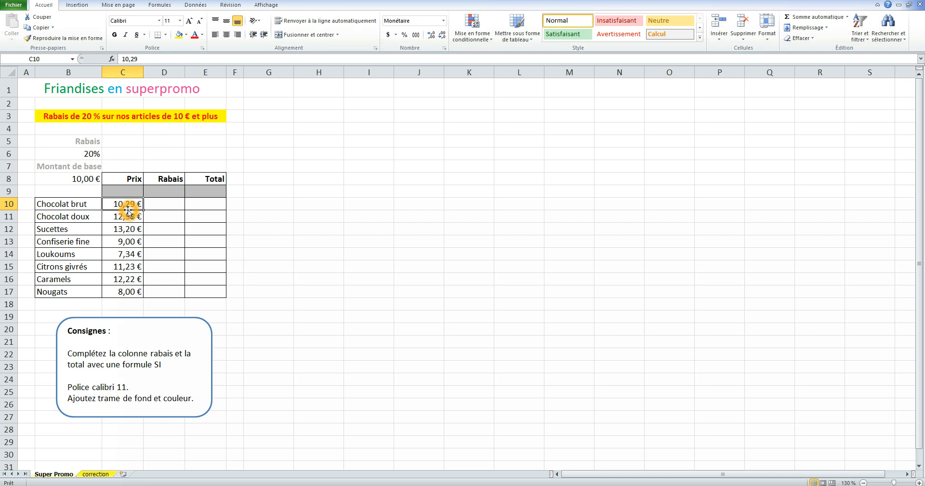
click(128, 217)
click(128, 206)
click(126, 217)
click(127, 204)
click(126, 217)
click(126, 229)
click(125, 292)
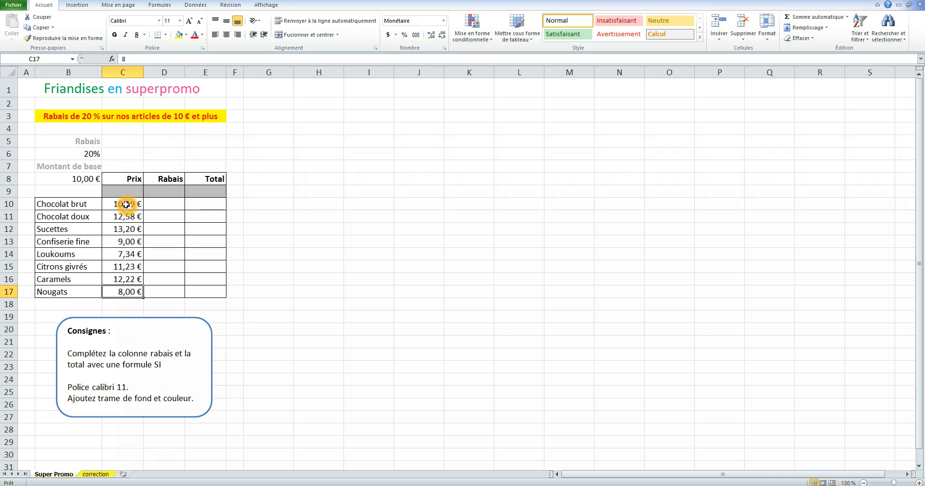
click(89, 153)
click(93, 156)
click(88, 177)
click(89, 176)
click(85, 179)
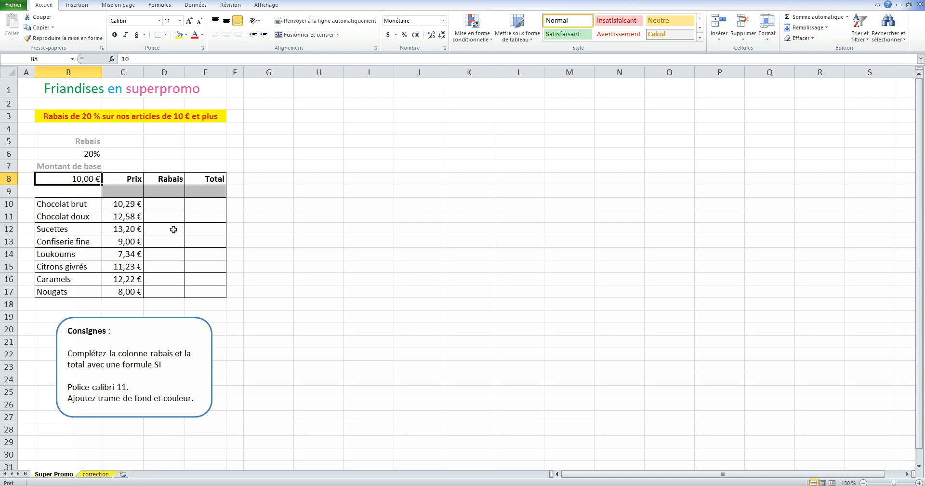
- Start an SI formula in D10 with the logical test C10>=$B$8, using an absolute reference to the base amount
click(161, 207)
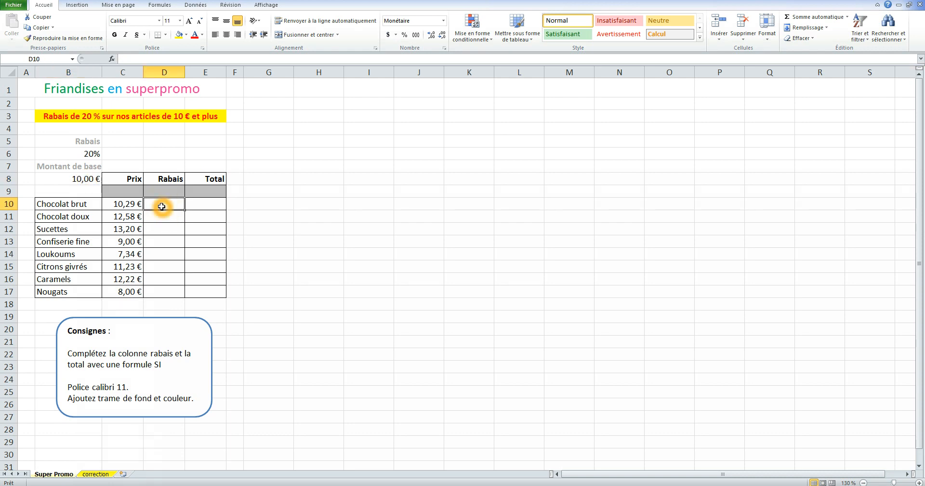
text(=)
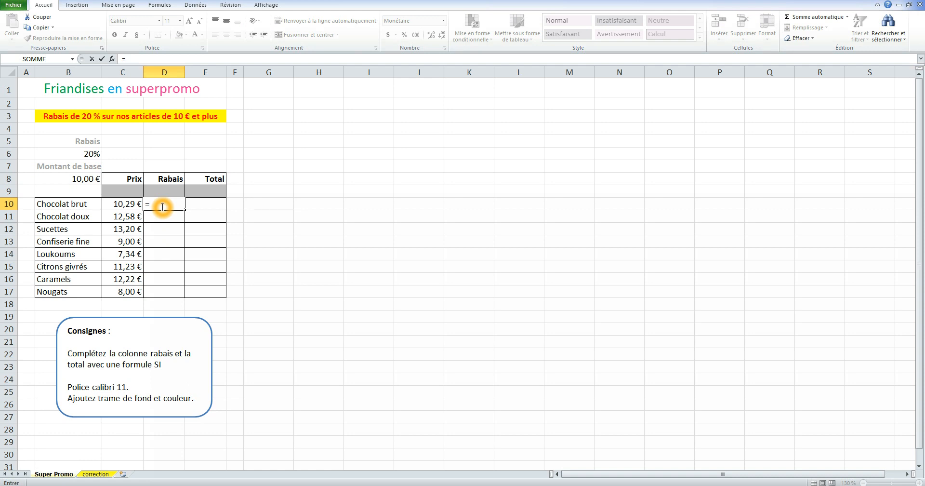
text(SI)
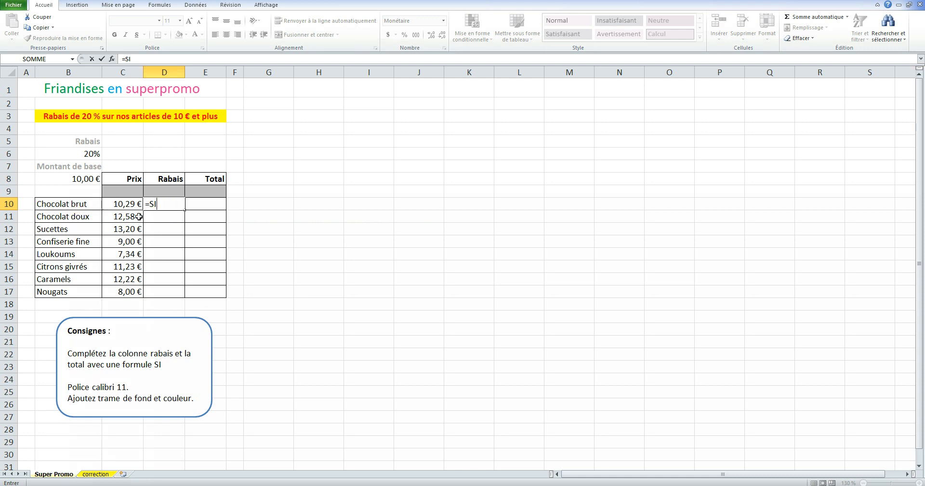
click(165, 205)
click(165, 205)
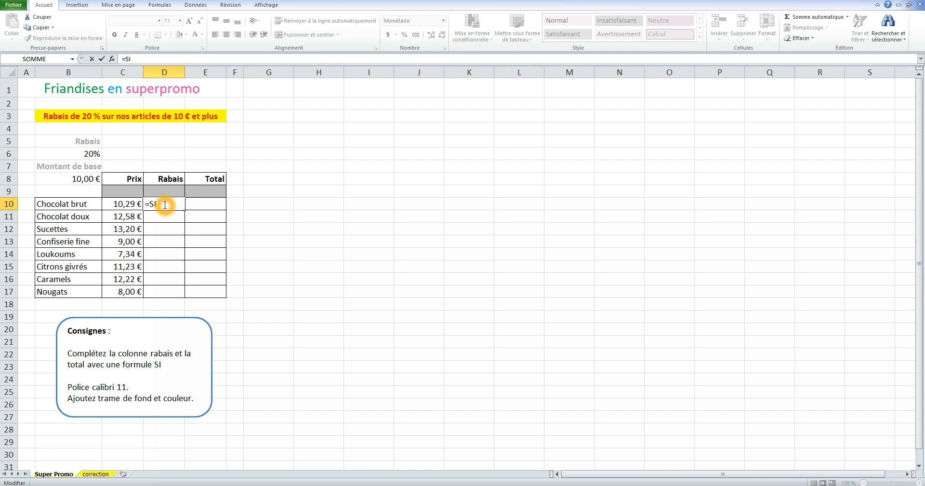
text(()
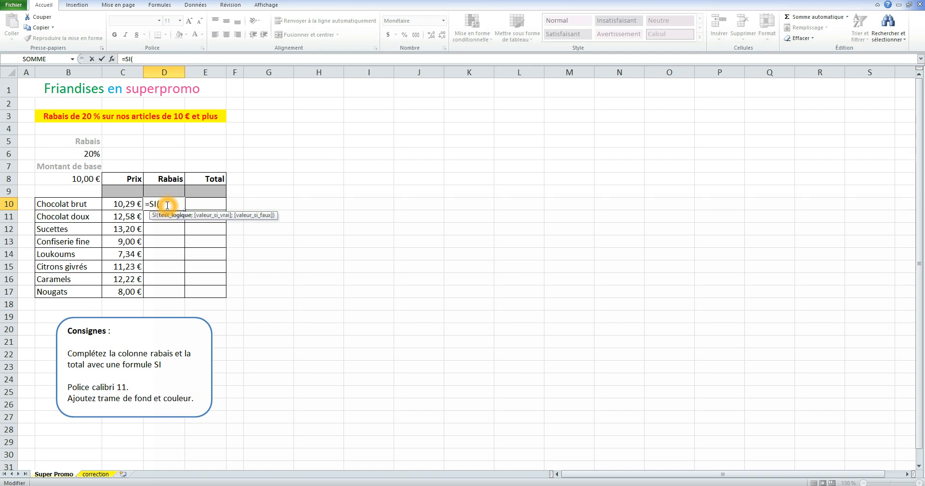
click(125, 204)
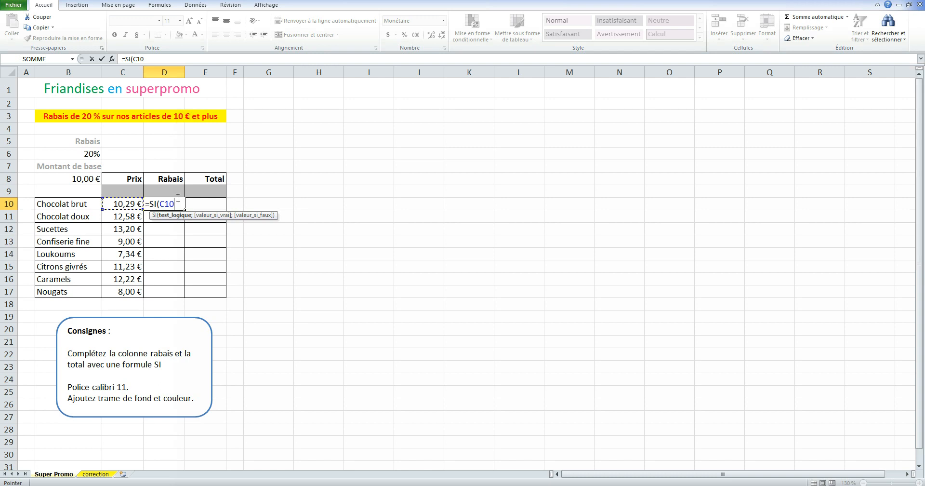
click(178, 204)
text(>=)
click(88, 179)
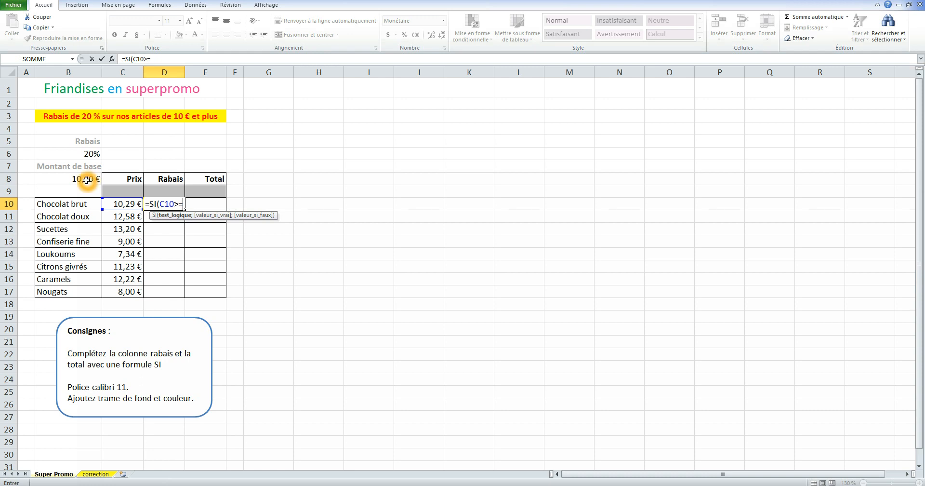
click(89, 180)
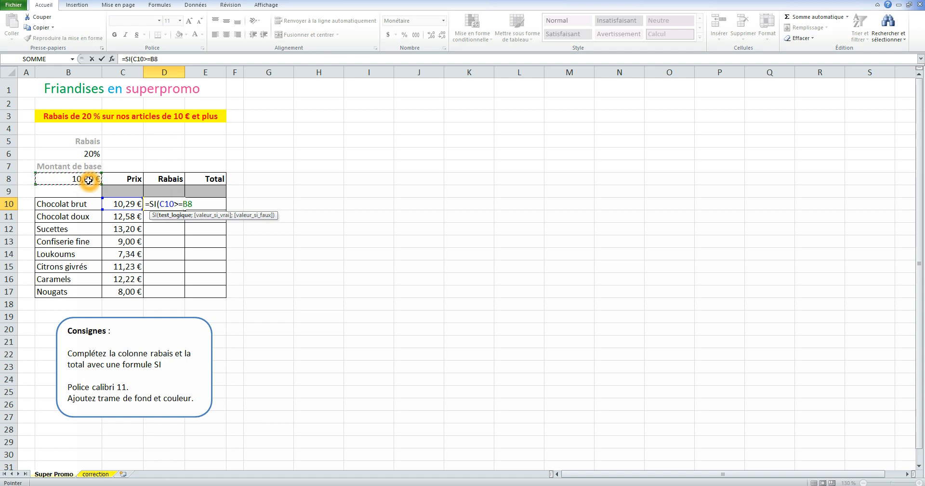
key(F4)
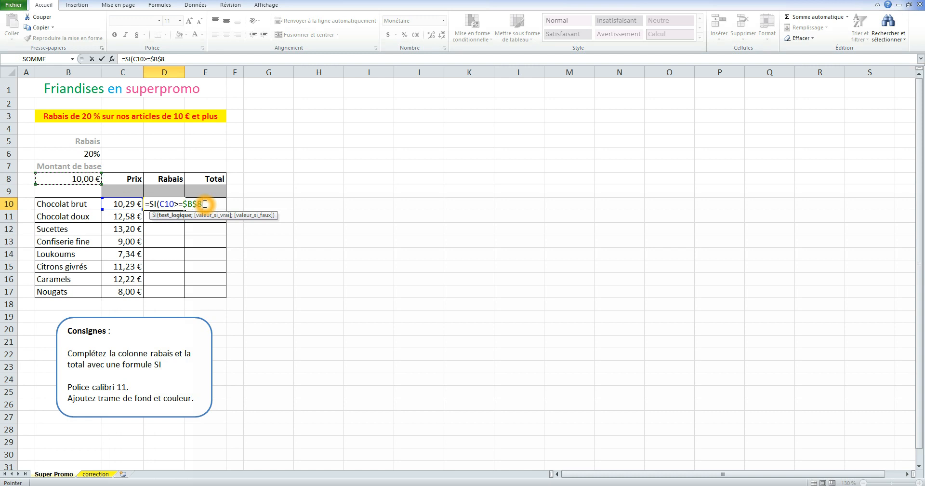
- Complete the D10 formula with C10*$B$6 as the value if true and 0 as the value if false, and enter it
text(;)
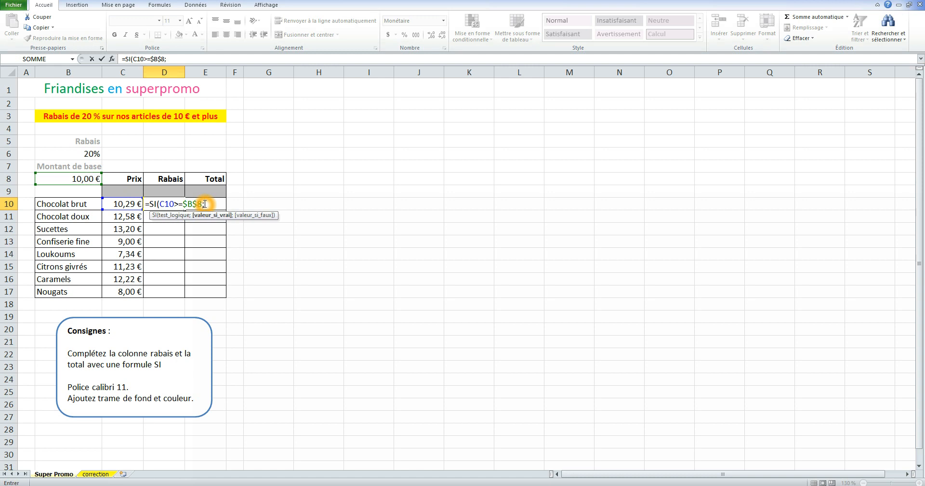
click(128, 204)
text(*)
click(89, 153)
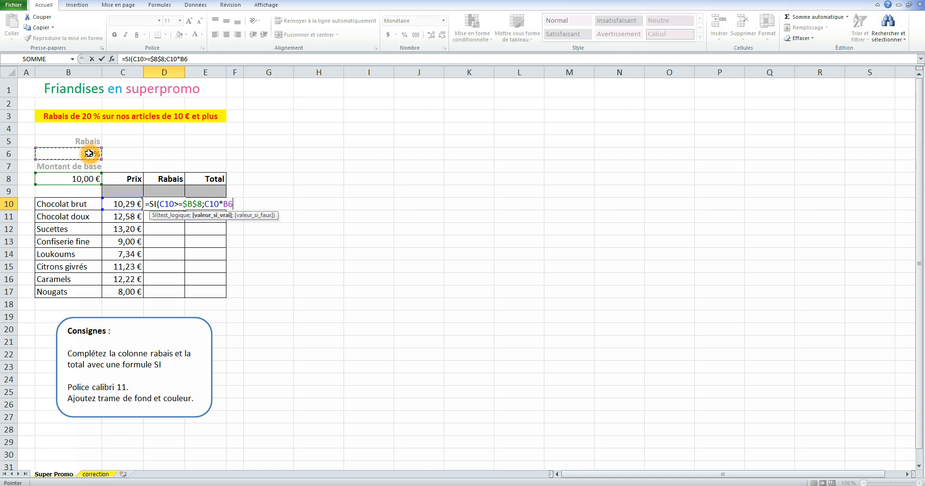
click(84, 156)
key(F4)
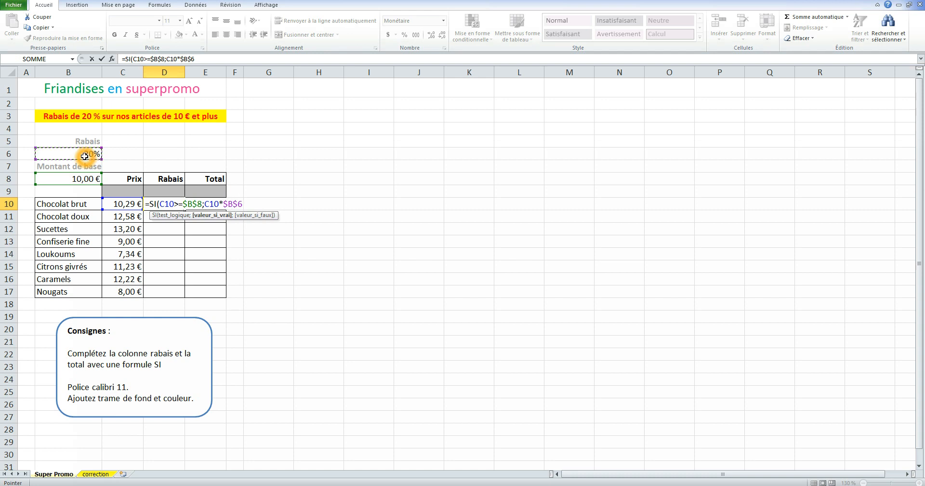
click(238, 205)
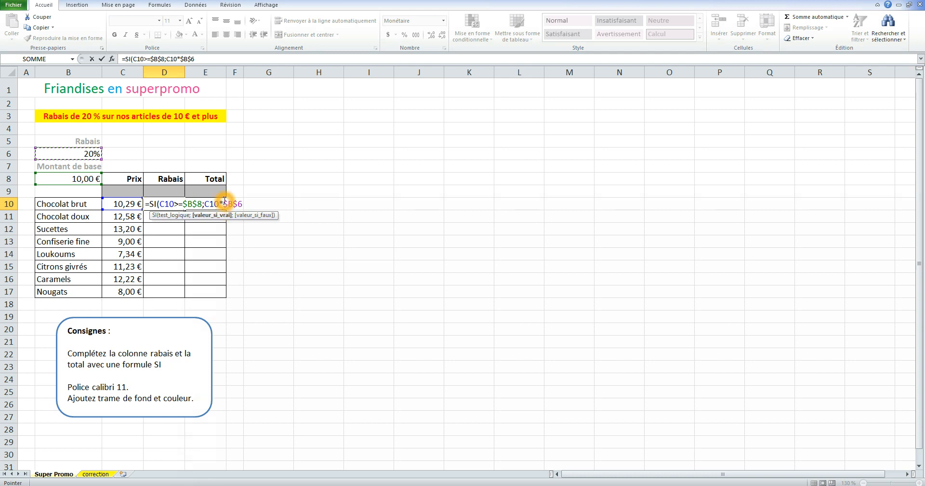
click(216, 204)
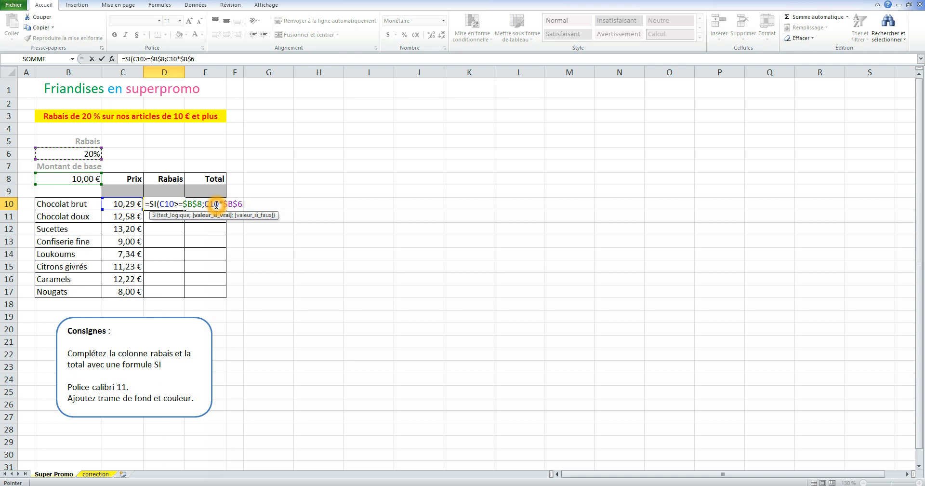
text(;0)
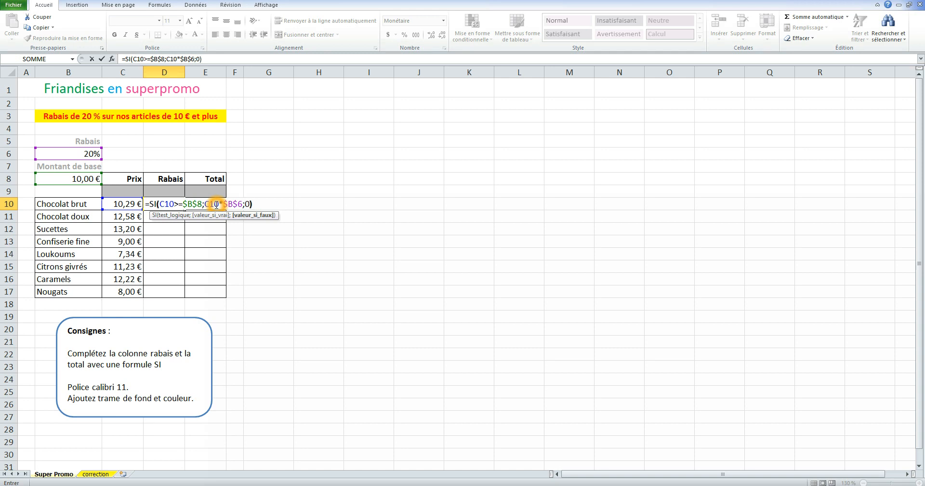
key(Return)
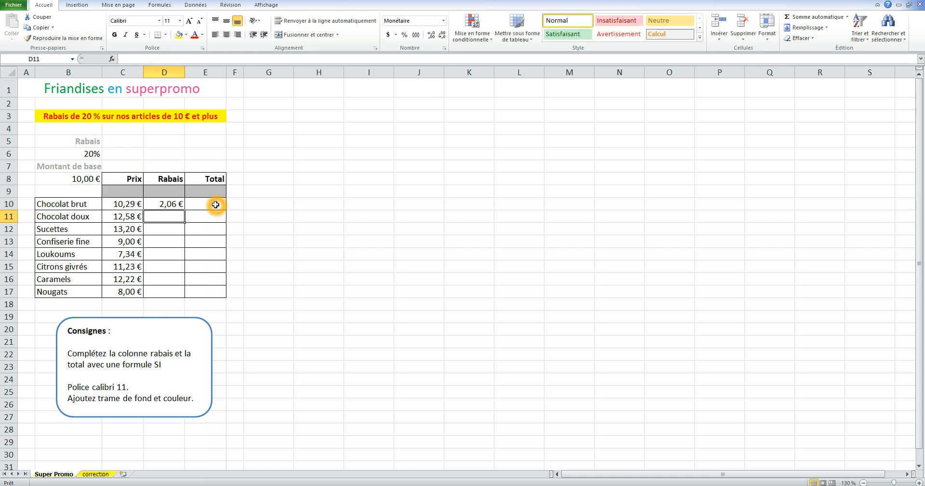
- Copy the discount formula from D10 down through D17 and check the copied results for Confiserie fine and Nougats
click(159, 205)
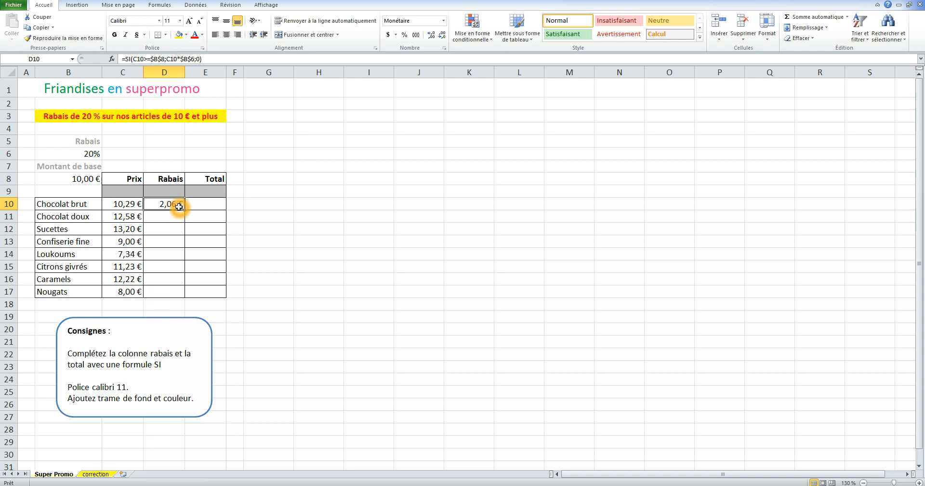
drag(186, 210, 184, 292)
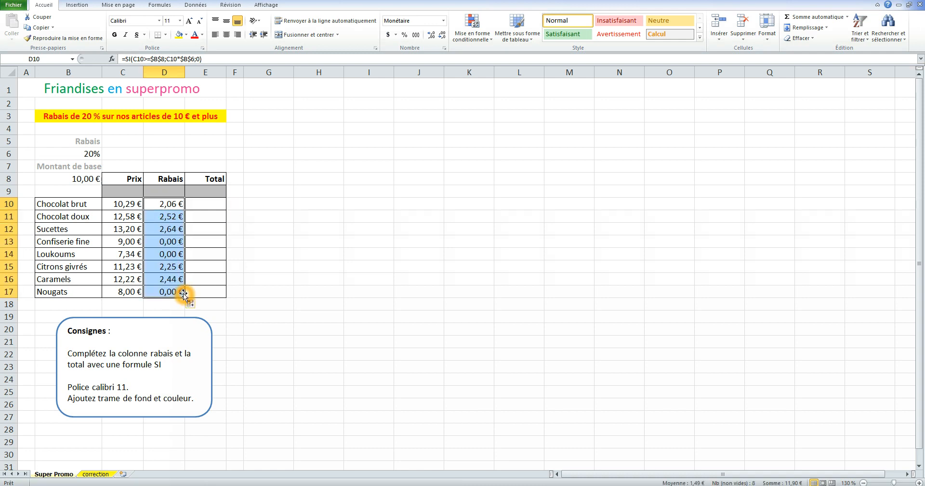
click(173, 241)
click(167, 295)
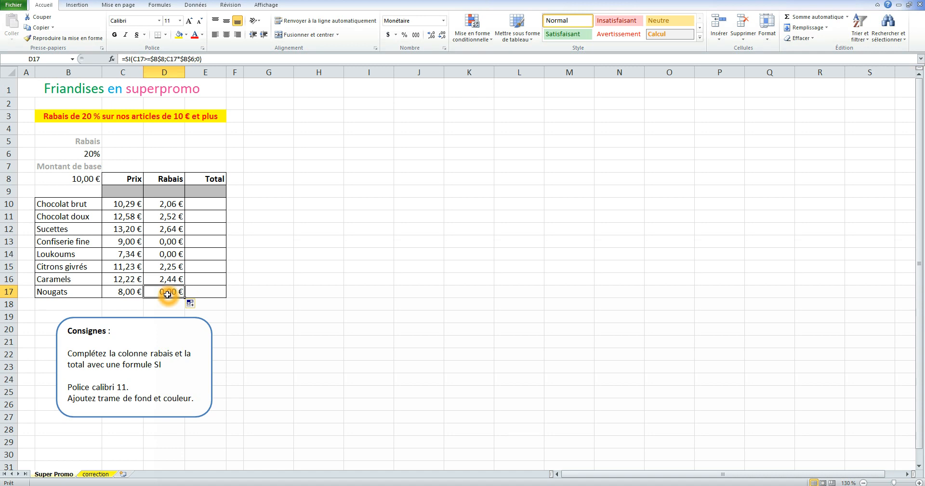
- Enter the formula =C10-D10 in E10 to subtract the discount from the price of Chocolat brut
click(207, 204)
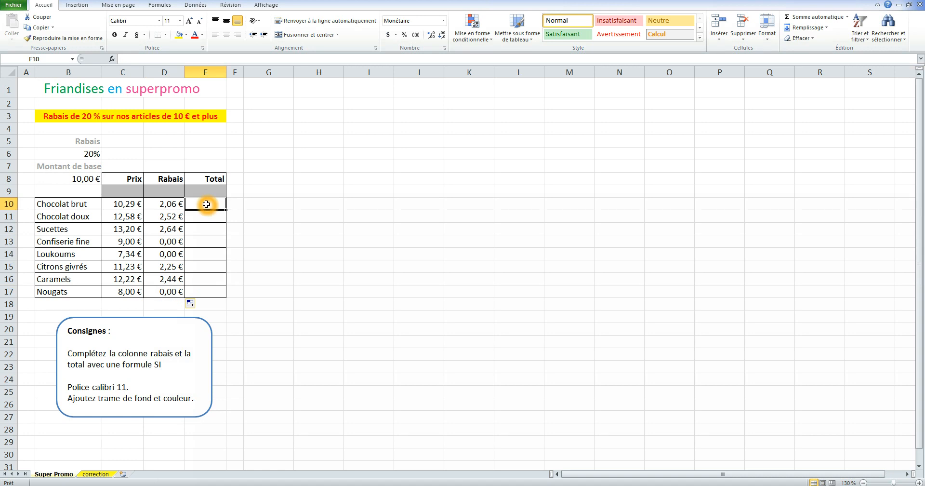
text(=)
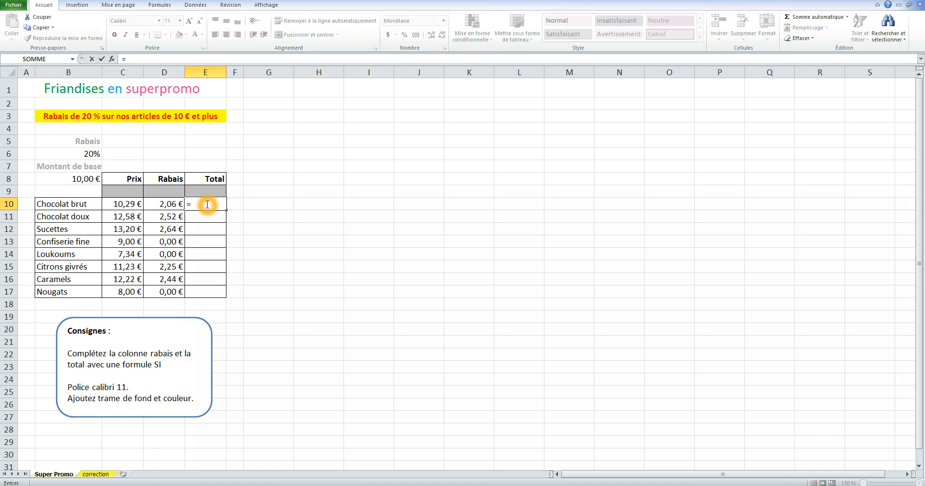
click(127, 205)
text(-)
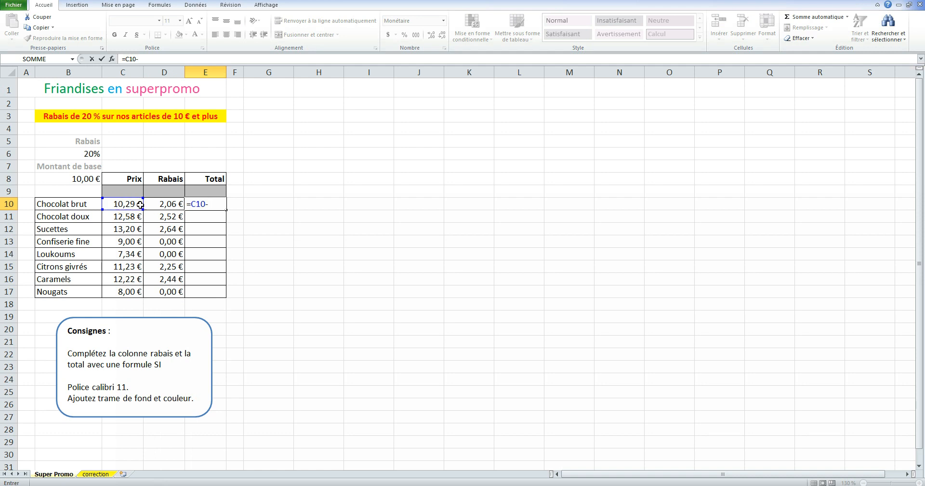
click(160, 204)
key(Return)
- Copy the total formula from E10 down through E17
click(206, 204)
drag(226, 210, 216, 292)
click(266, 274)
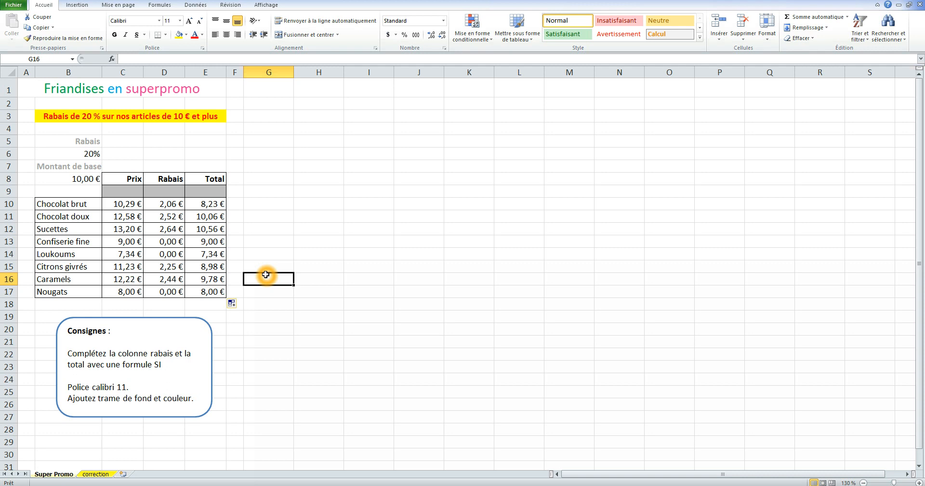
- Start a conditional formatting rule on E10:E17 for cells that contain a cell value equal to (égale à) a reference
drag(206, 205, 204, 295)
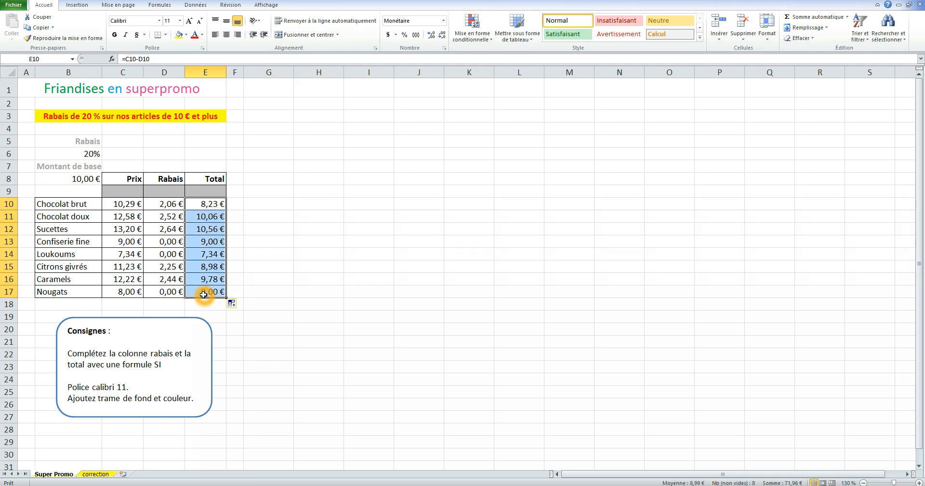
click(474, 41)
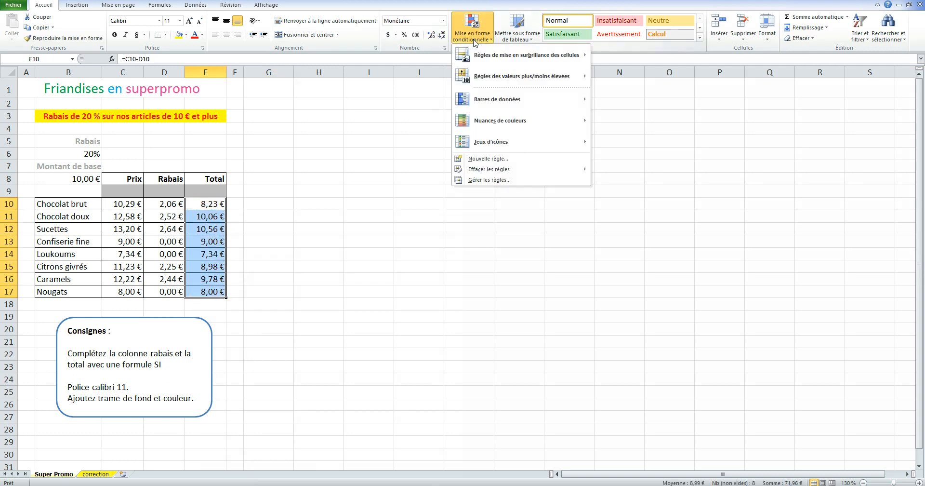
click(501, 160)
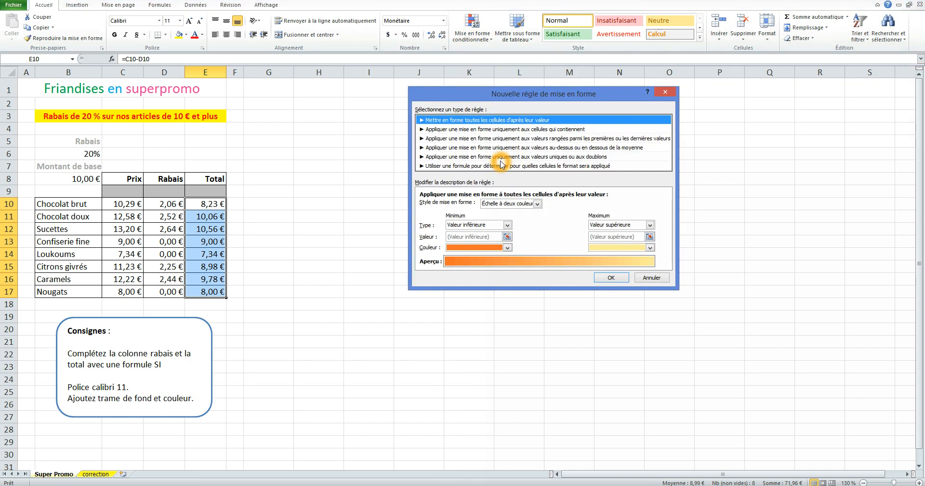
click(524, 129)
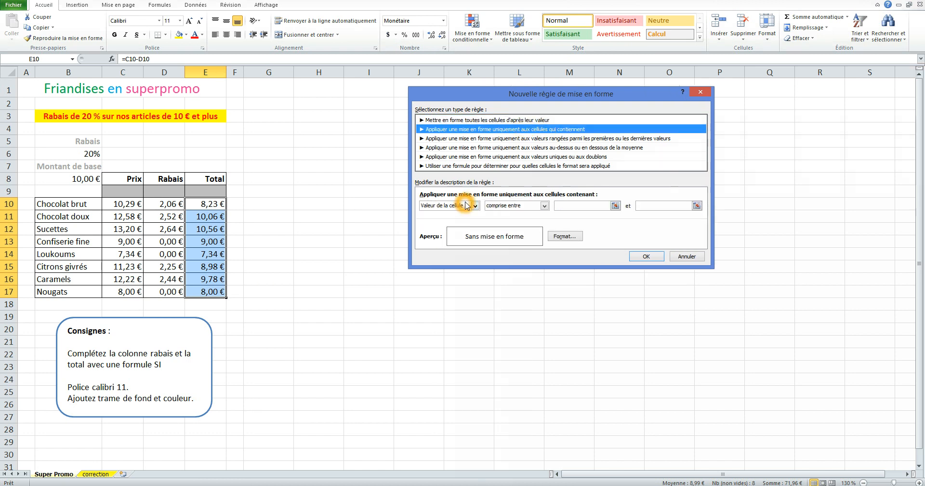
click(507, 206)
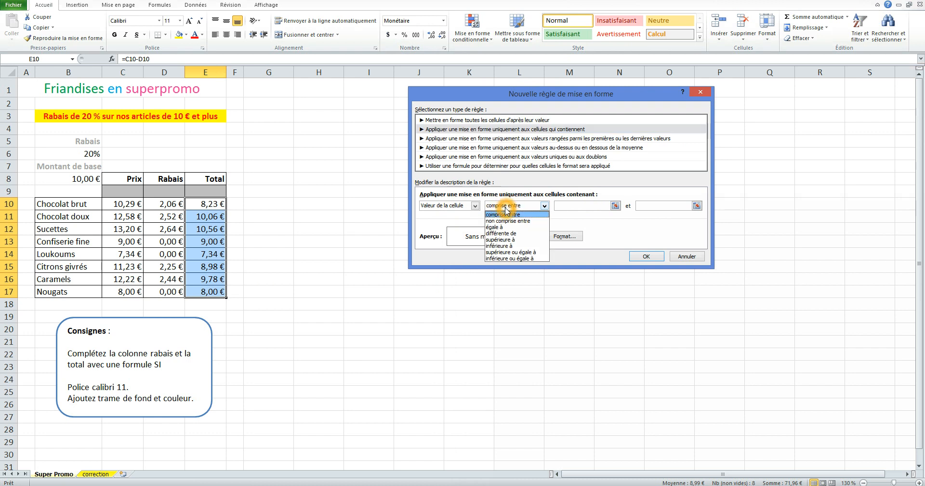
click(506, 227)
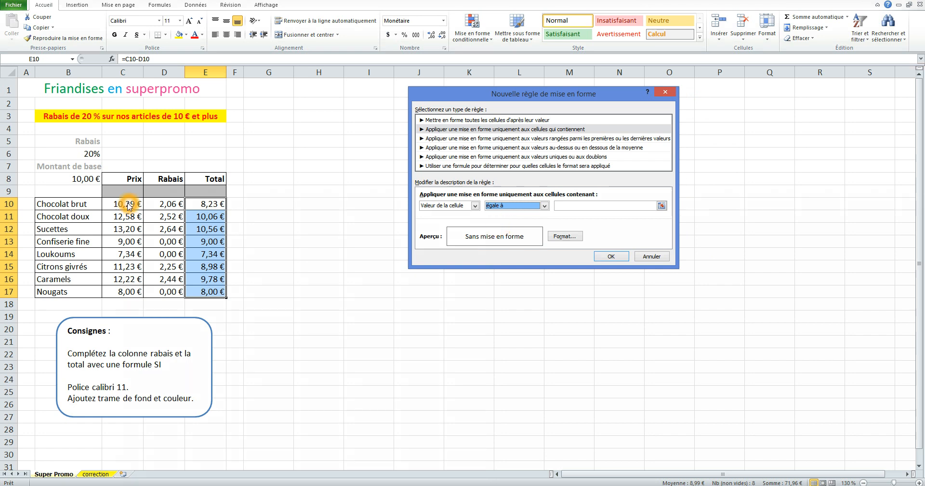
- Set the rule's comparison value to =C10 as a fully relative reference, without dollar signs
click(561, 206)
click(129, 206)
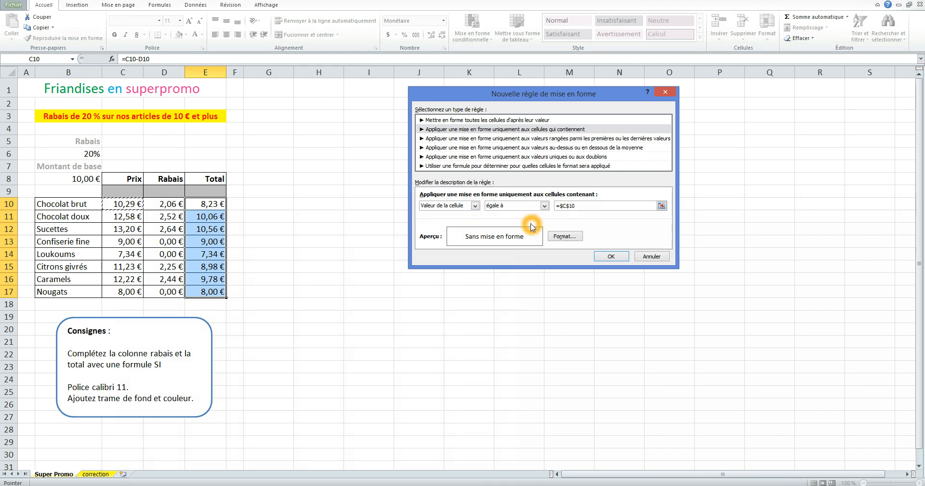
click(561, 206)
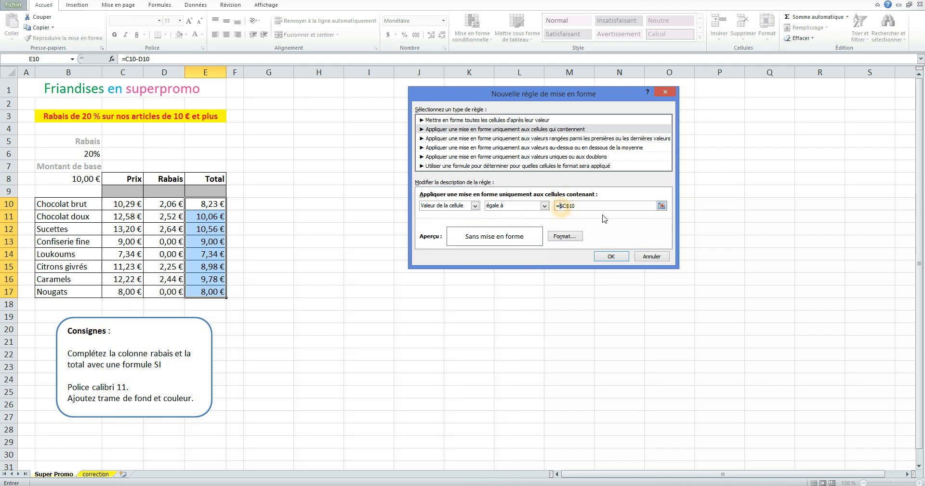
key(Right)
click(562, 206)
click(563, 206)
click(566, 225)
click(561, 206)
key(BackSpace)
key(BackSpace)
click(566, 206)
key(BackSpace)
key(BackSpace)
click(567, 206)
click(566, 206)
key(Delete)
click(606, 217)
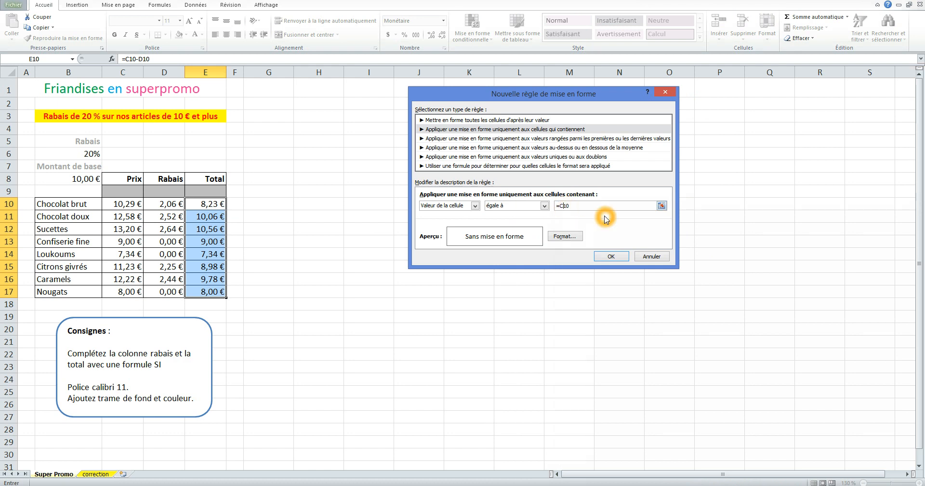
- Compare the totals in column E with the price in C10 that the rule refers to
click(217, 204)
click(215, 205)
click(213, 208)
click(212, 207)
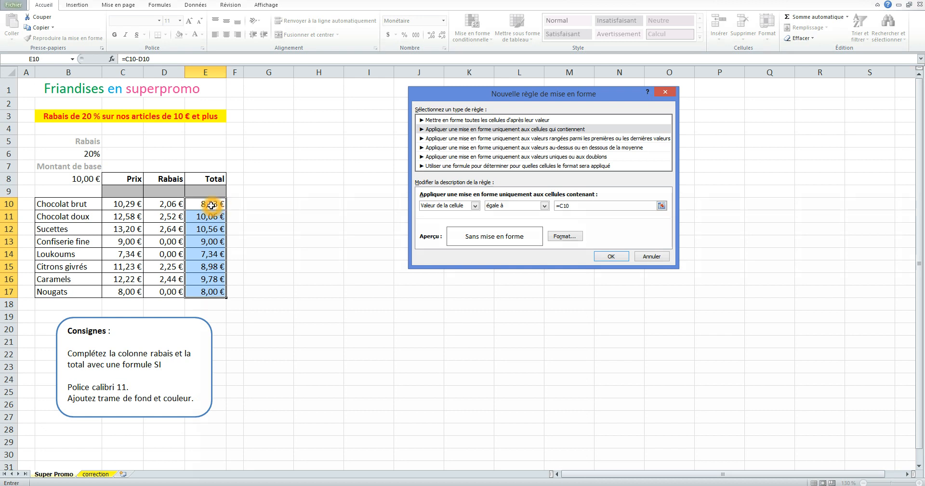
click(124, 204)
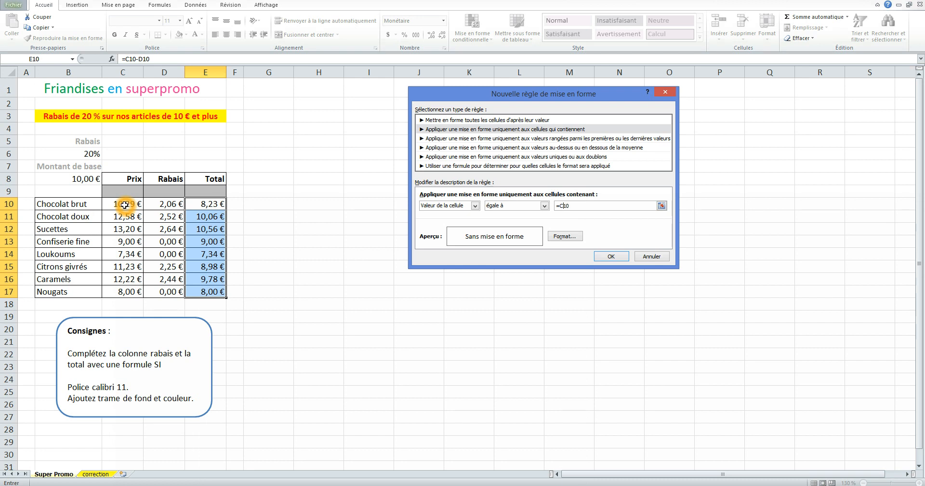
click(203, 207)
click(220, 207)
click(216, 218)
click(214, 241)
click(624, 187)
click(499, 228)
- Give the rule's format a yellow background fill
click(560, 236)
click(514, 85)
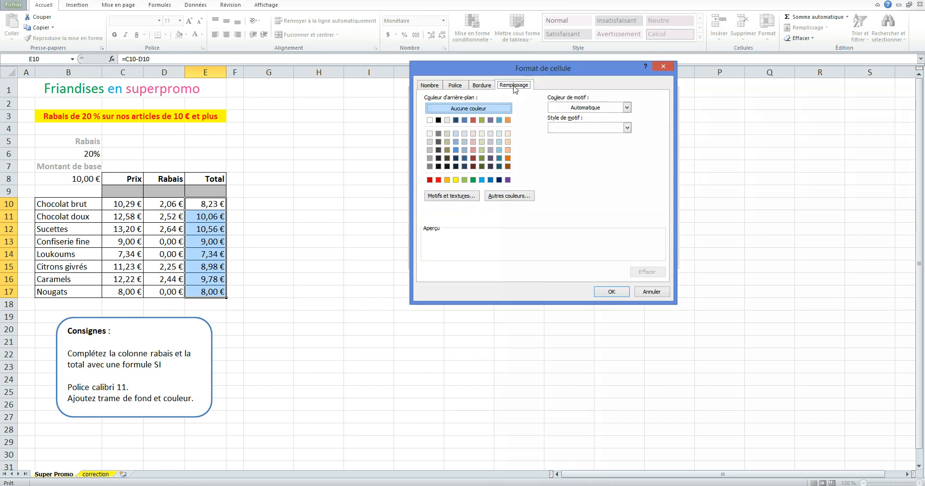
click(456, 180)
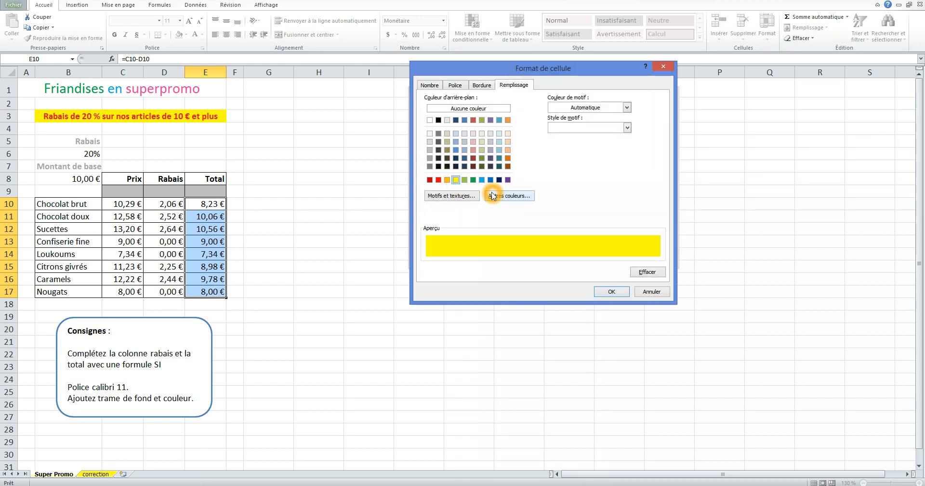
- Set the rule's font to bold (Gras) with a red colour and apply the rule to the Total column
click(457, 86)
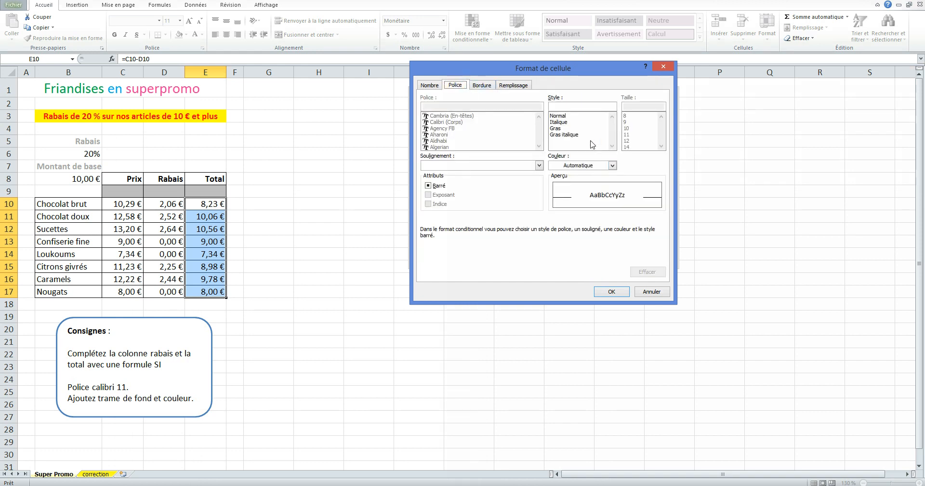
click(562, 129)
click(559, 128)
click(612, 165)
click(595, 196)
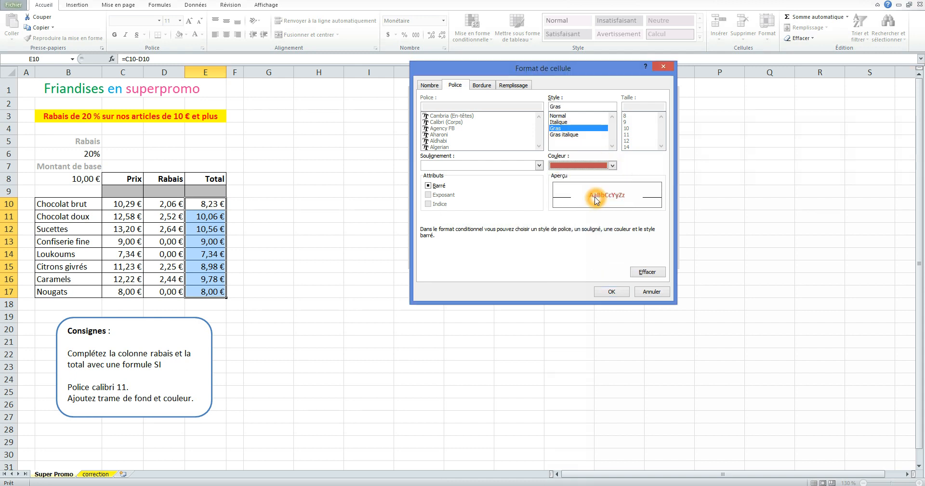
key(Return)
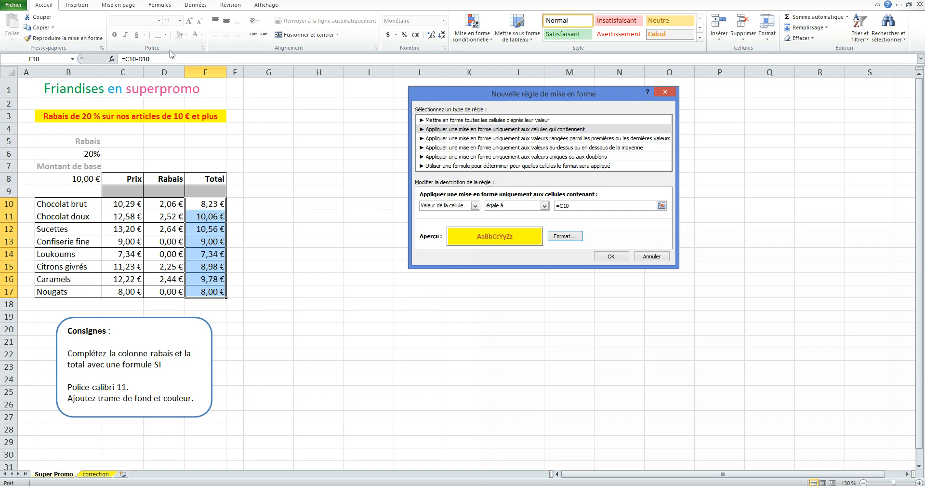
click(183, 41)
click(613, 258)
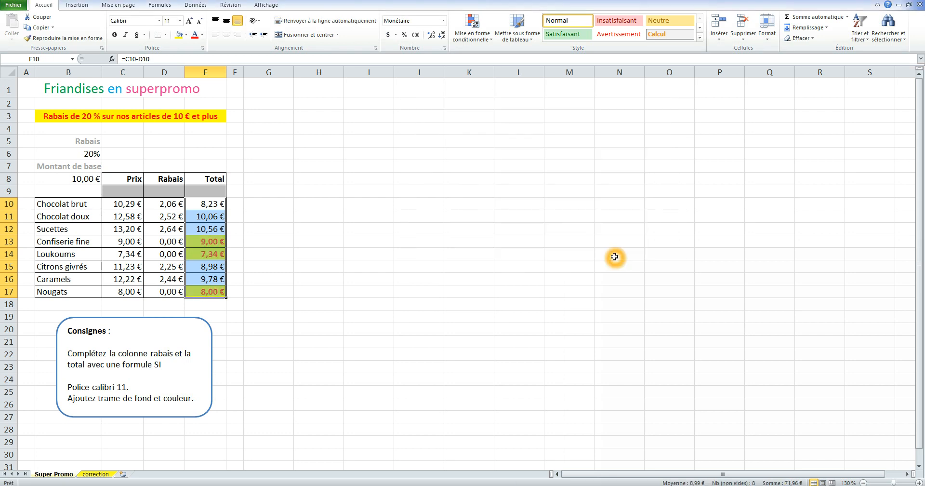
- Check the conditional formatting on the totals for Confiserie fine, Loukoums and Nougats against the prices
click(247, 233)
click(208, 241)
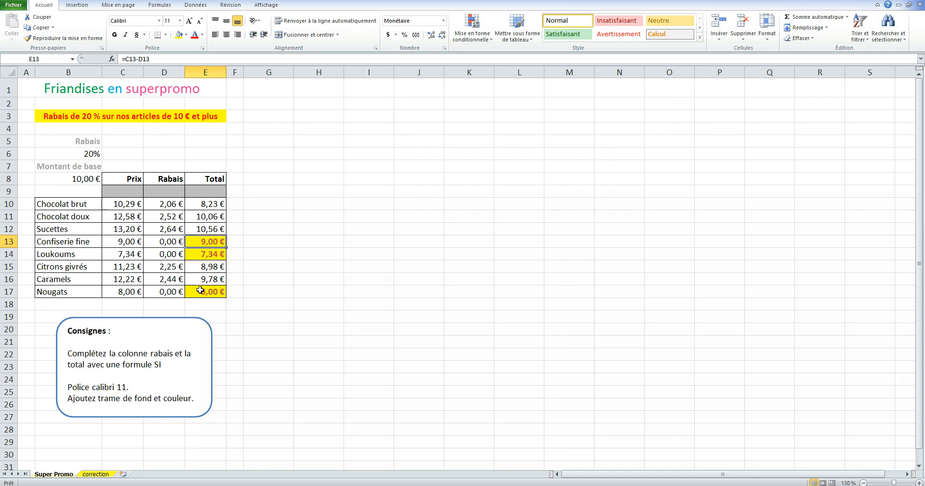
click(127, 205)
click(210, 257)
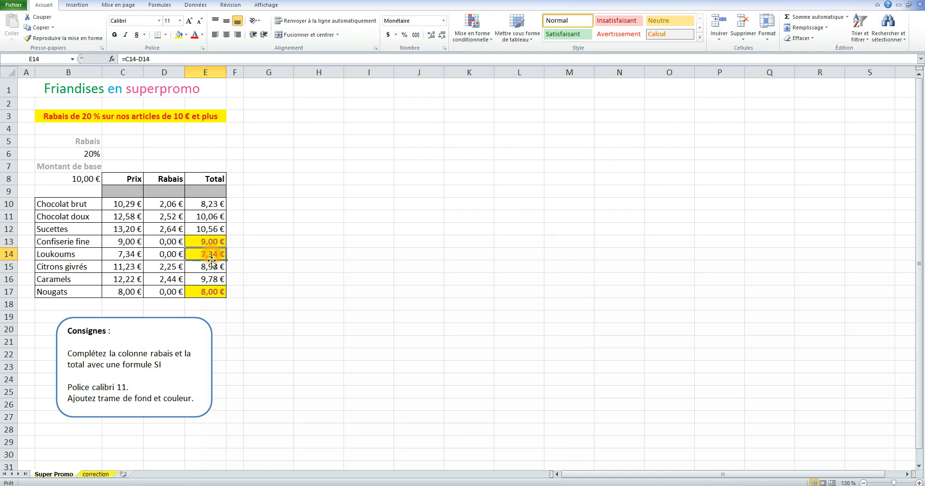
click(207, 292)
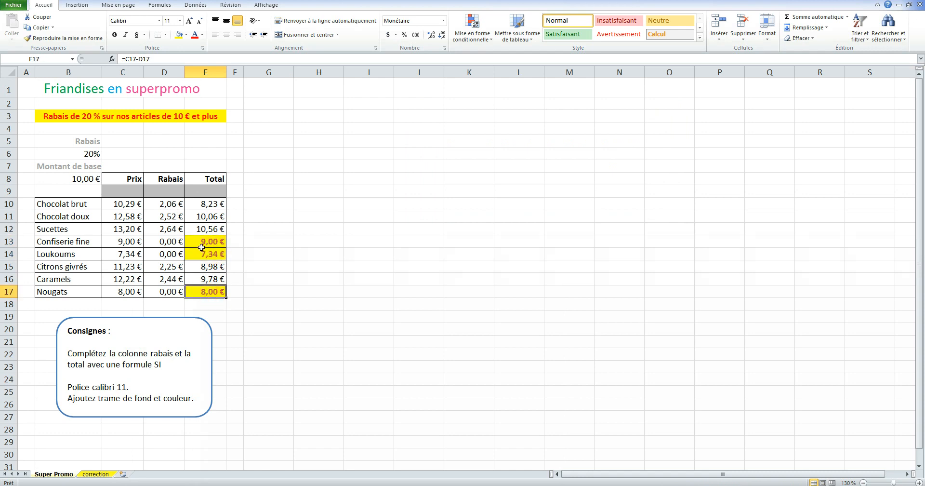
click(261, 256)
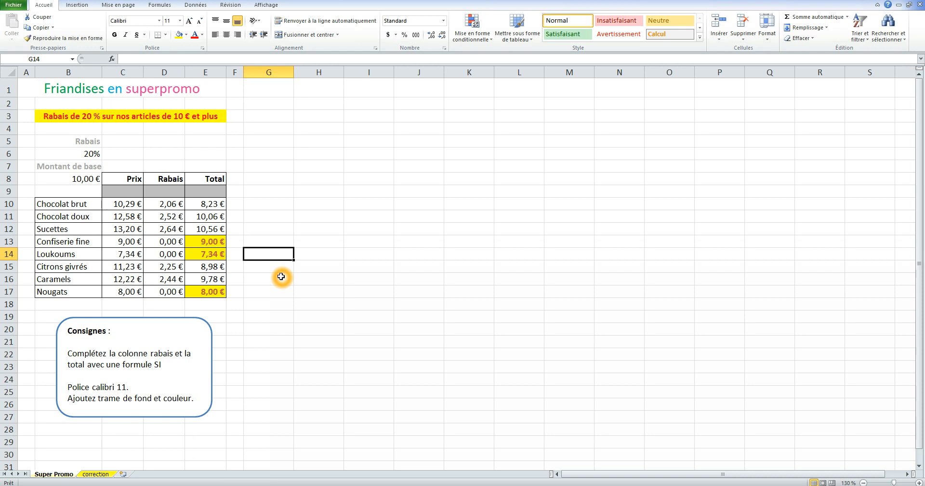